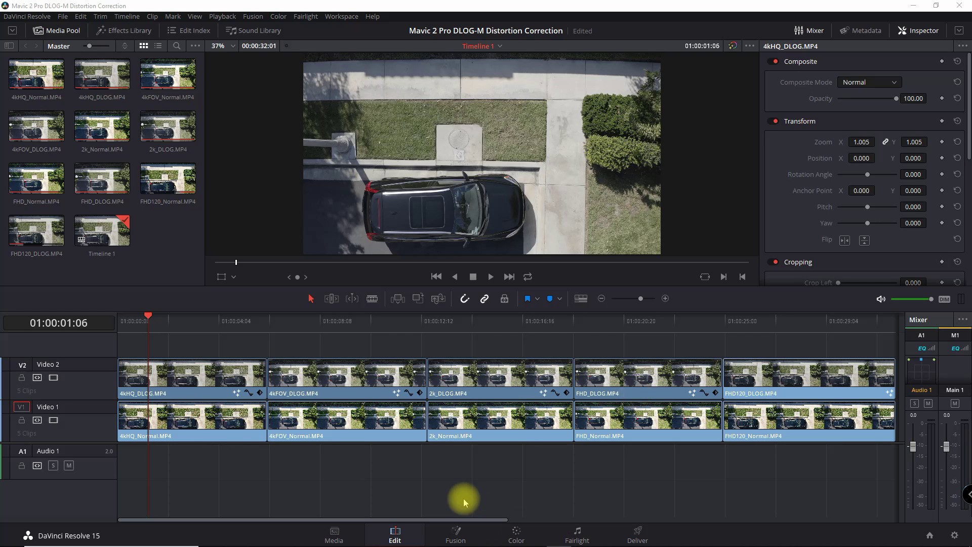
click(167, 423)
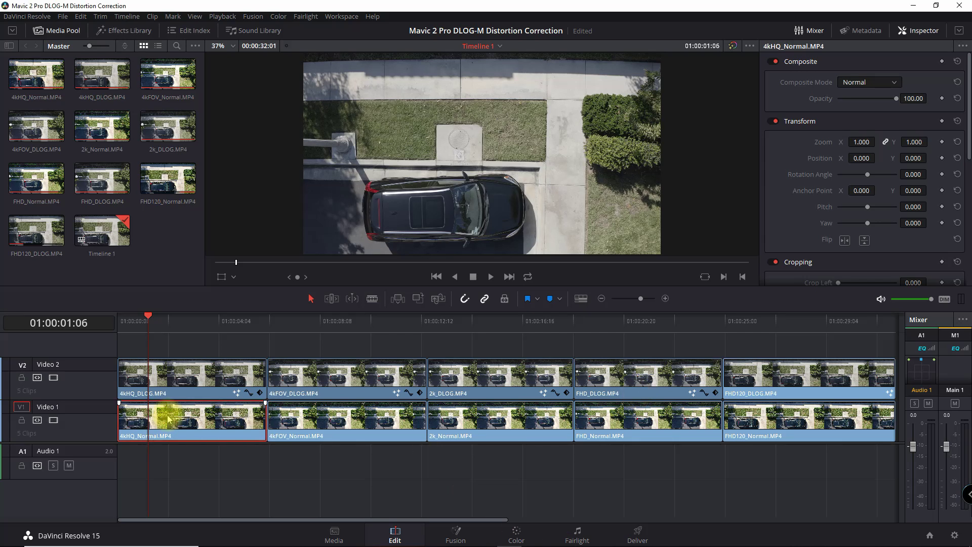
click(54, 378)
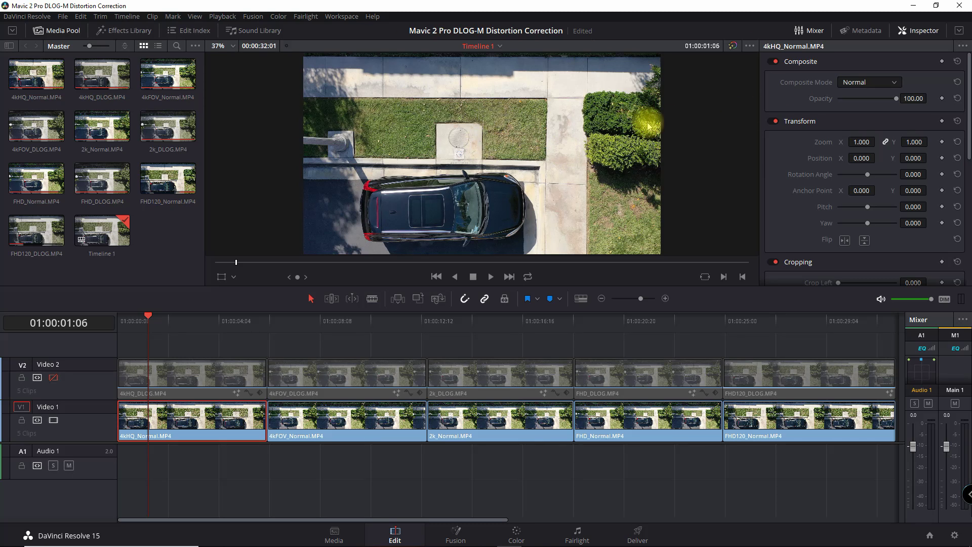
click(53, 378)
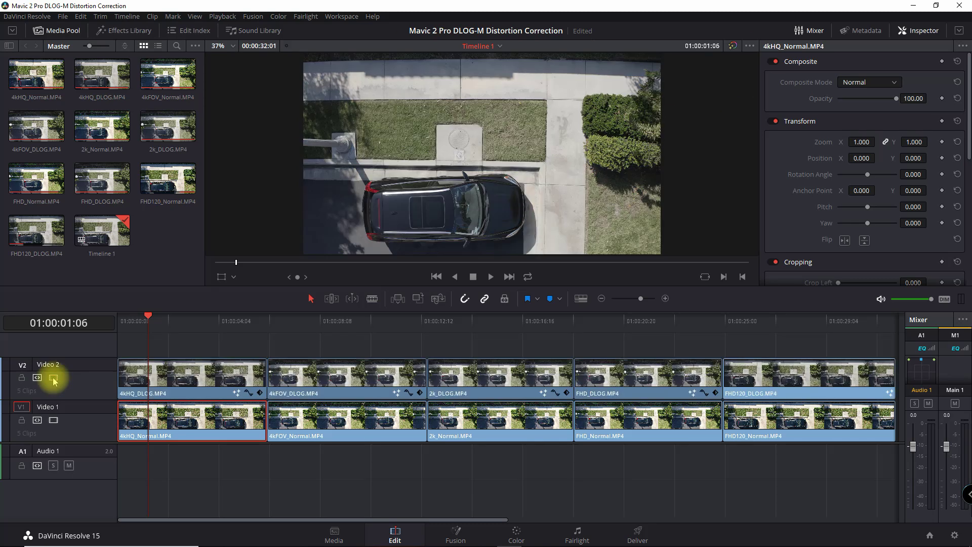
click(182, 376)
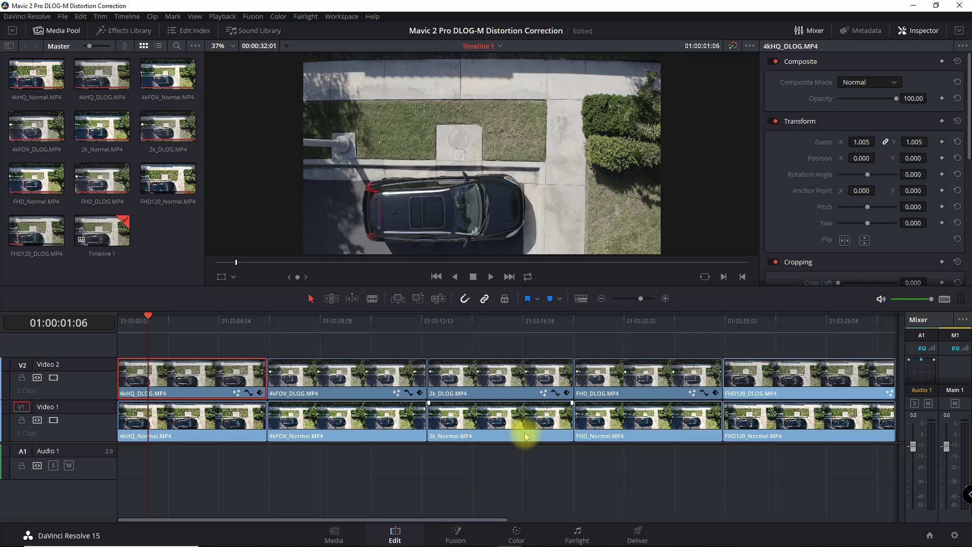
On the Fusion page, insert a Lens Distort node from Effects Library > Tools > Warp for the 4kHQ_DLOG clip.
click(455, 534)
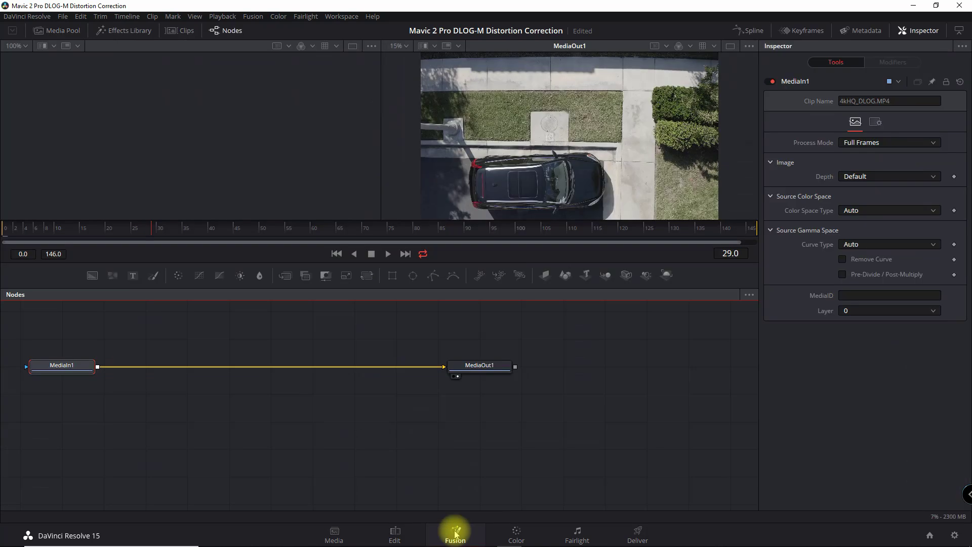
click(122, 31)
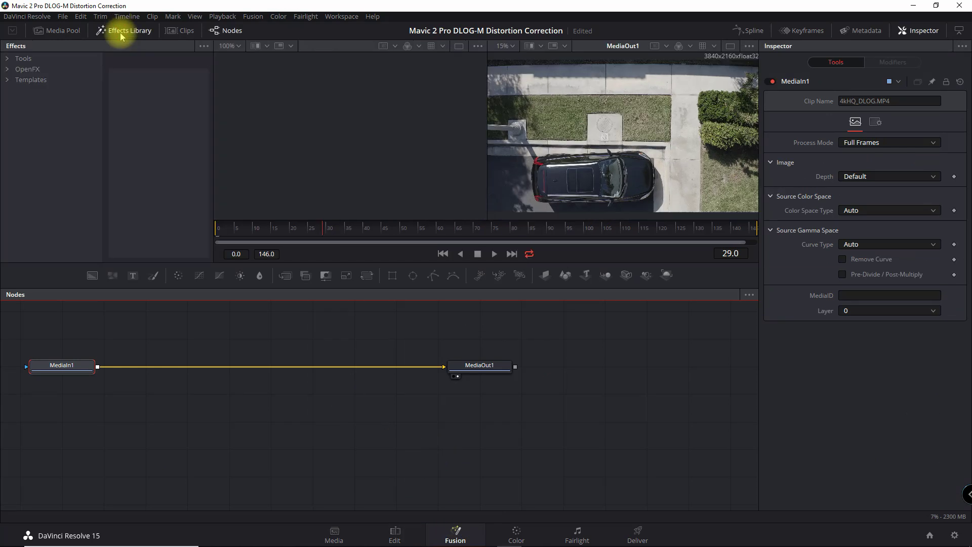
click(13, 60)
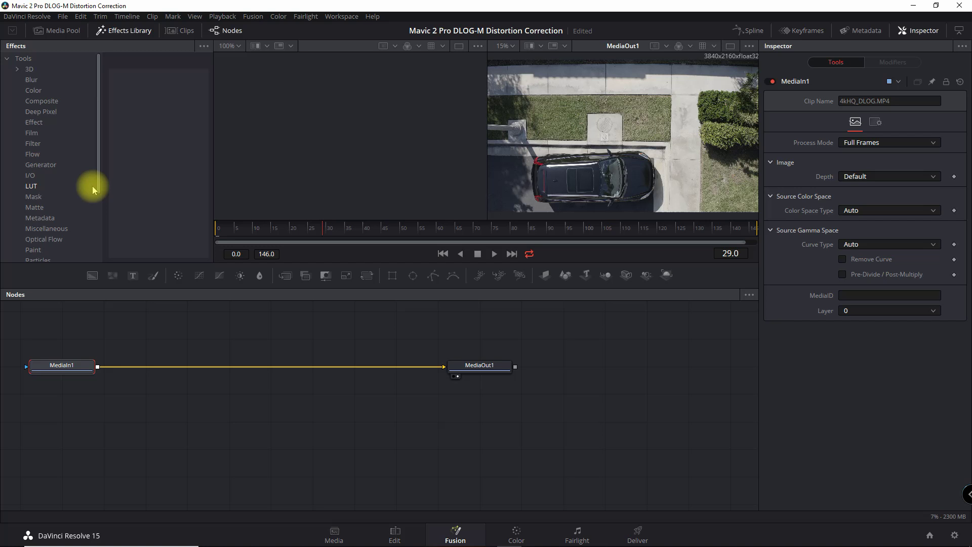
drag(97, 184, 89, 252)
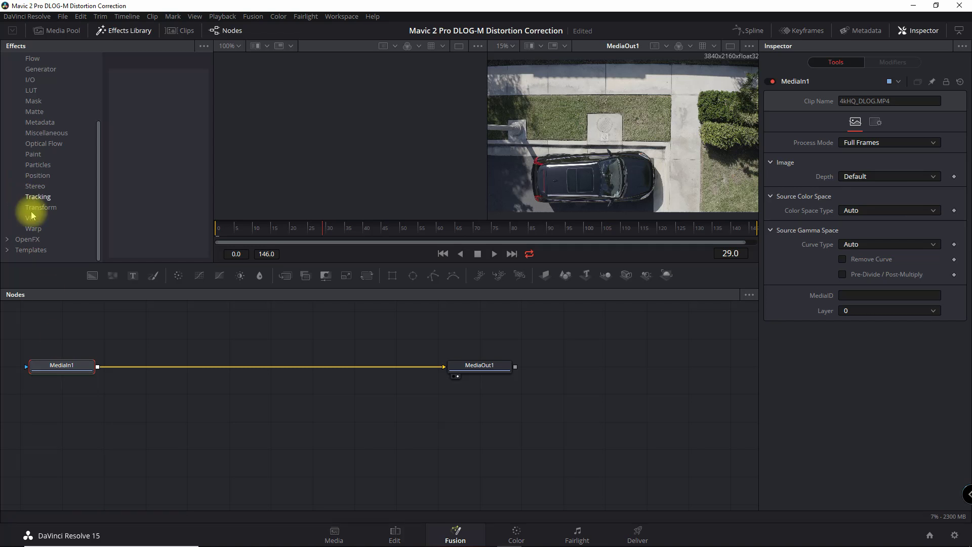
click(34, 229)
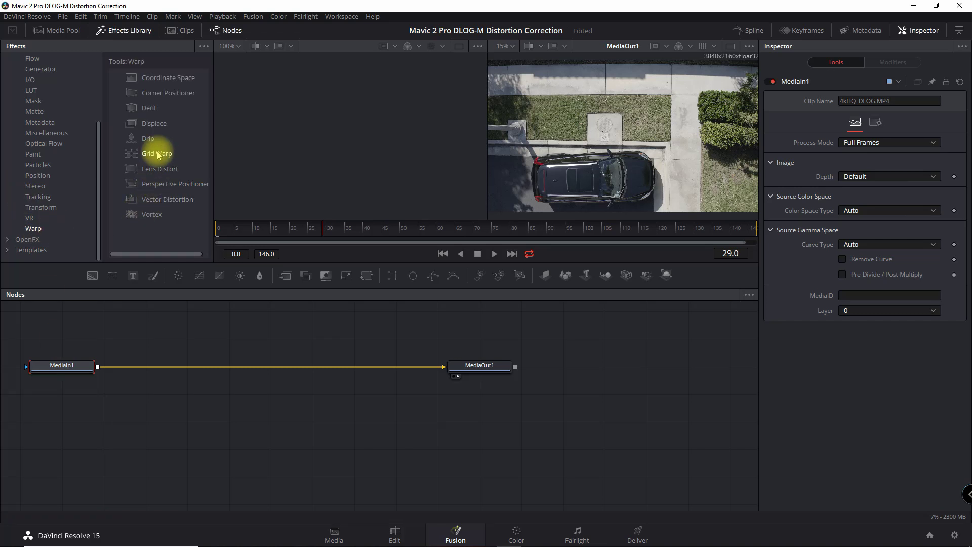
click(158, 172)
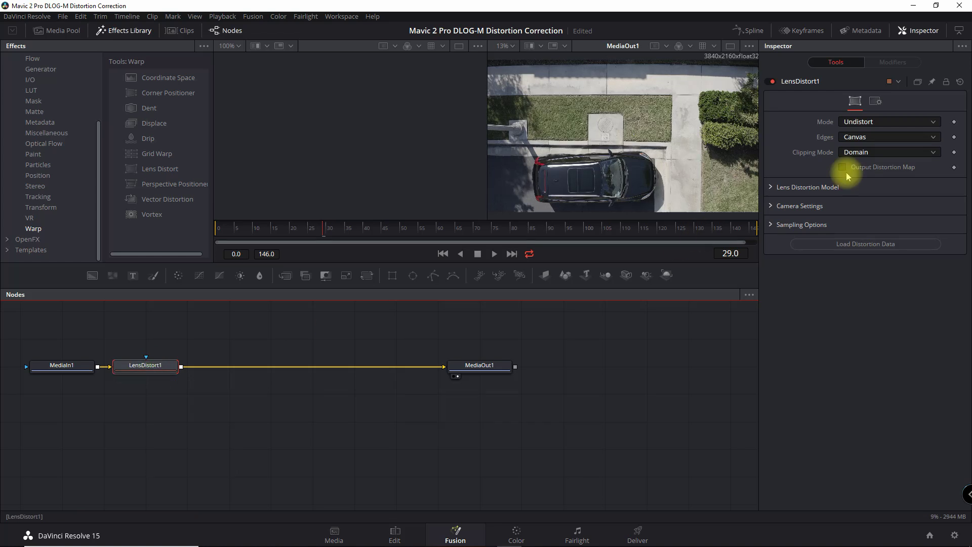
Expand Lens Distortion Model and set LensDistort1's Distortion to 0.058.
click(773, 187)
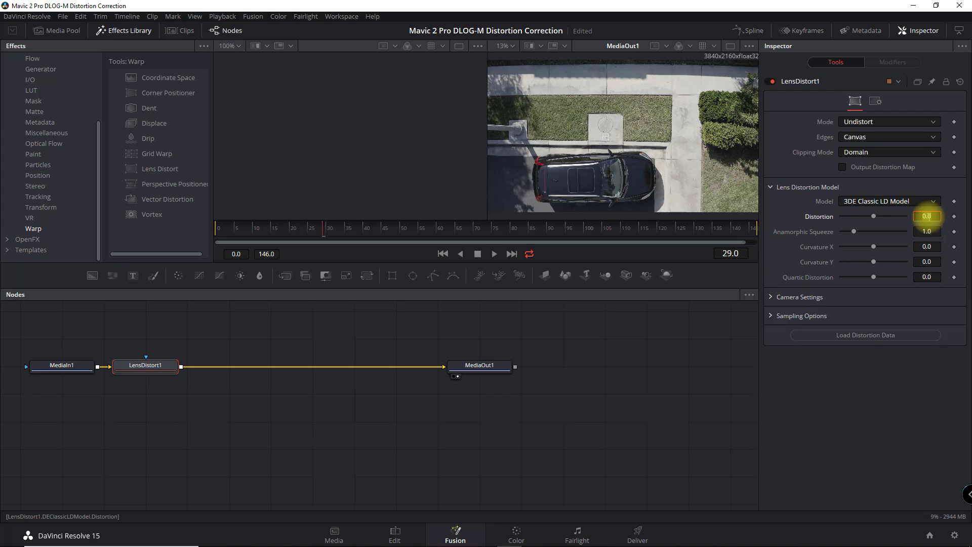
text(0)
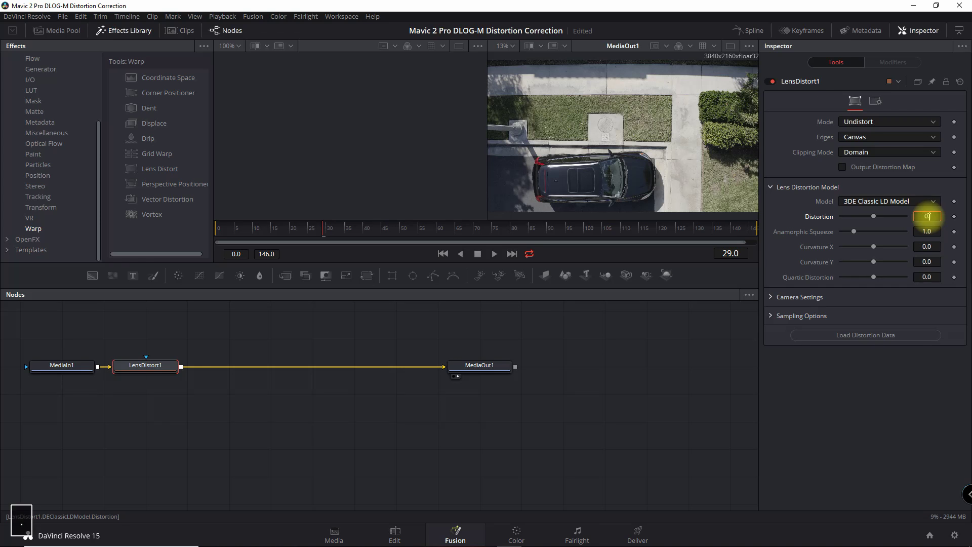
key(Return)
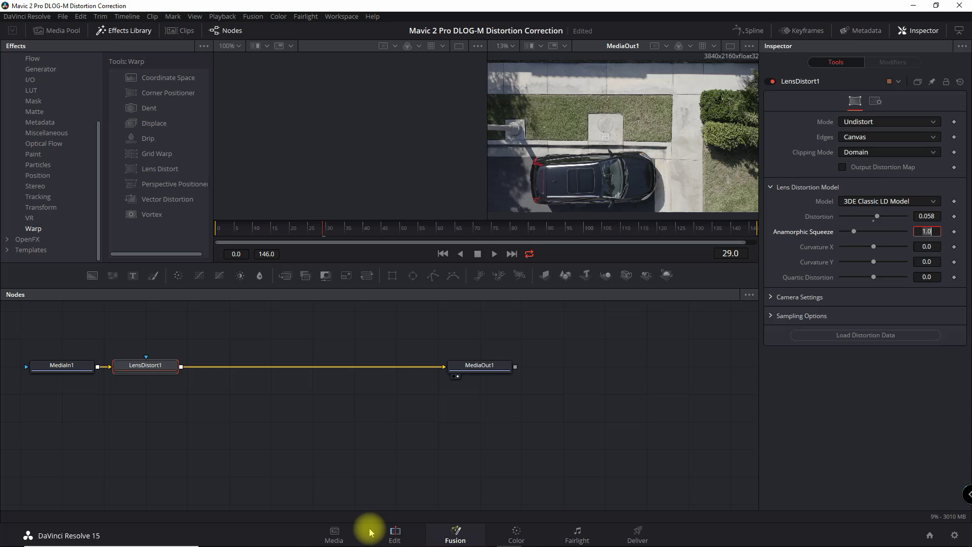
Back on the Edit page, toggle Video 2 off and on to compare the corrected DLOG clip with the Normal footage.
click(395, 534)
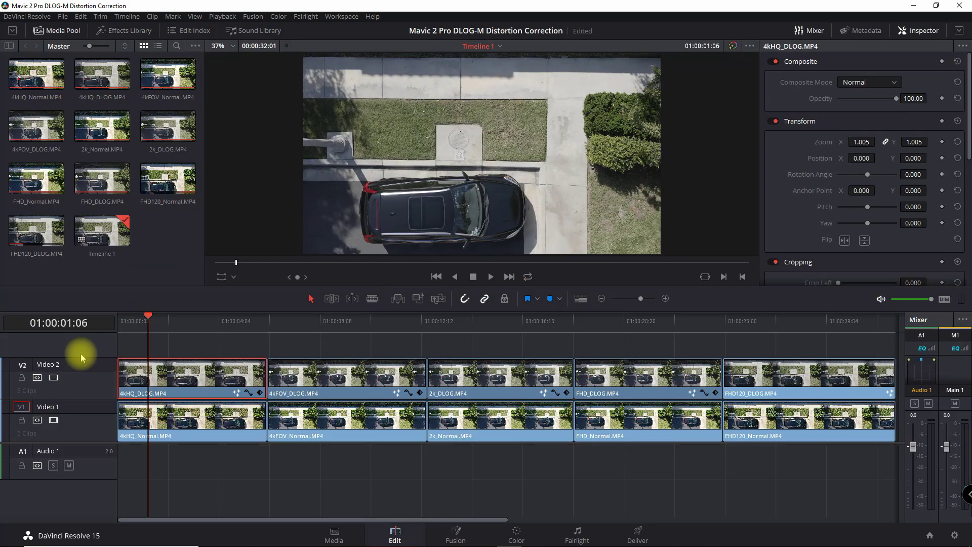
click(54, 379)
click(53, 379)
click(54, 378)
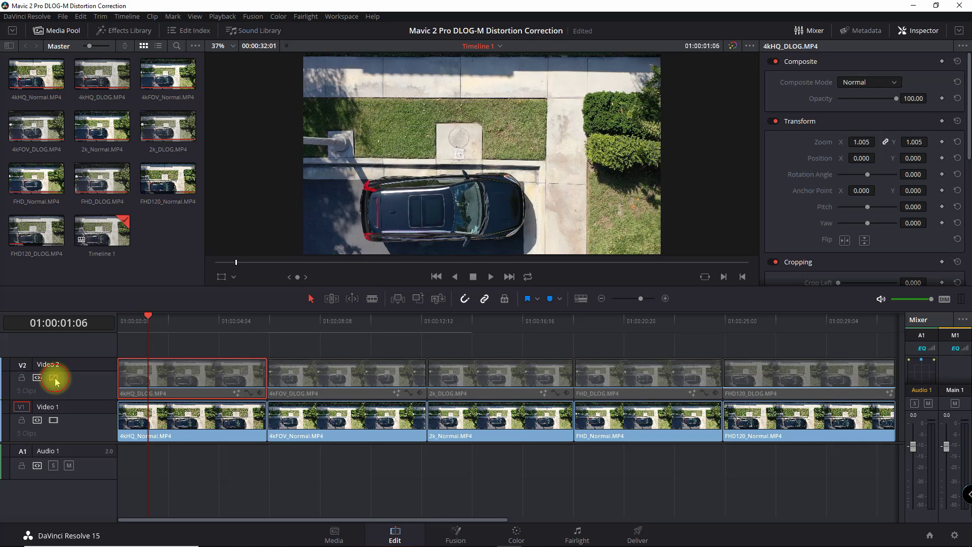
click(53, 378)
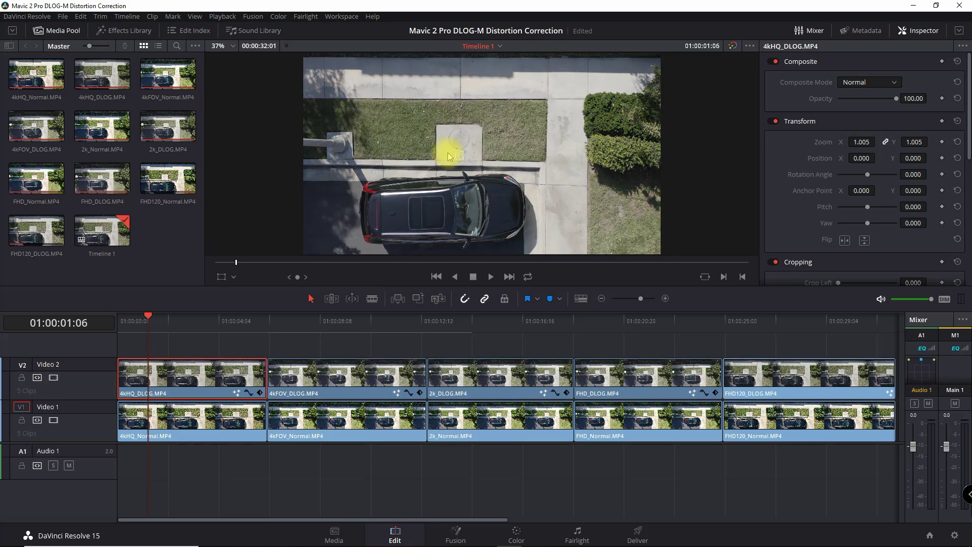
click(54, 378)
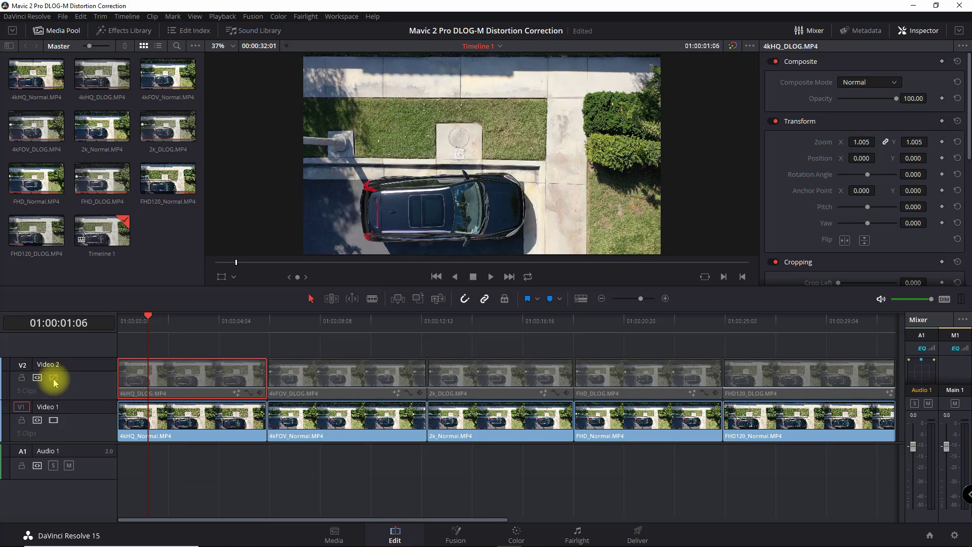
click(54, 379)
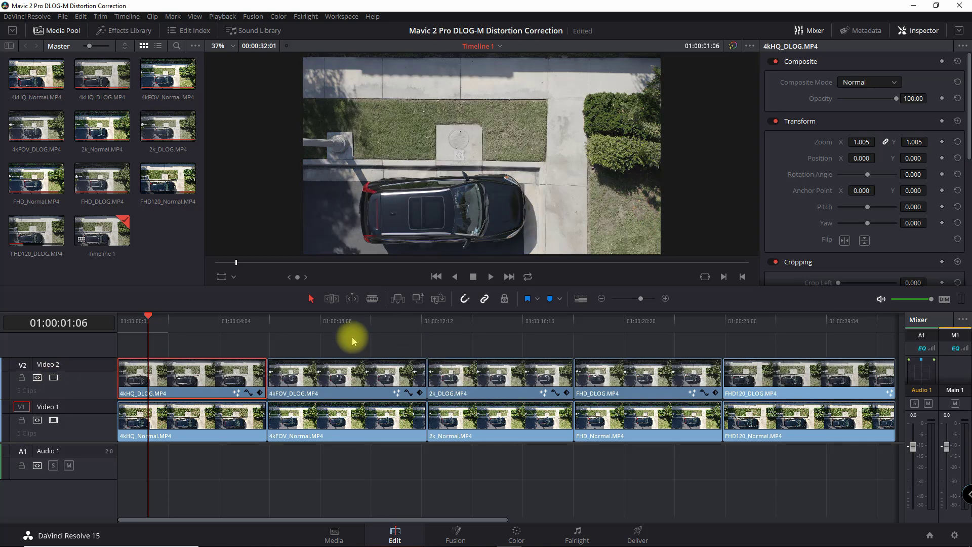
Verify the 4kFOV_DLOG clip's LensDistort1 Distortion reads 0.129, then move the playhead to 2k_DLOG.
click(347, 323)
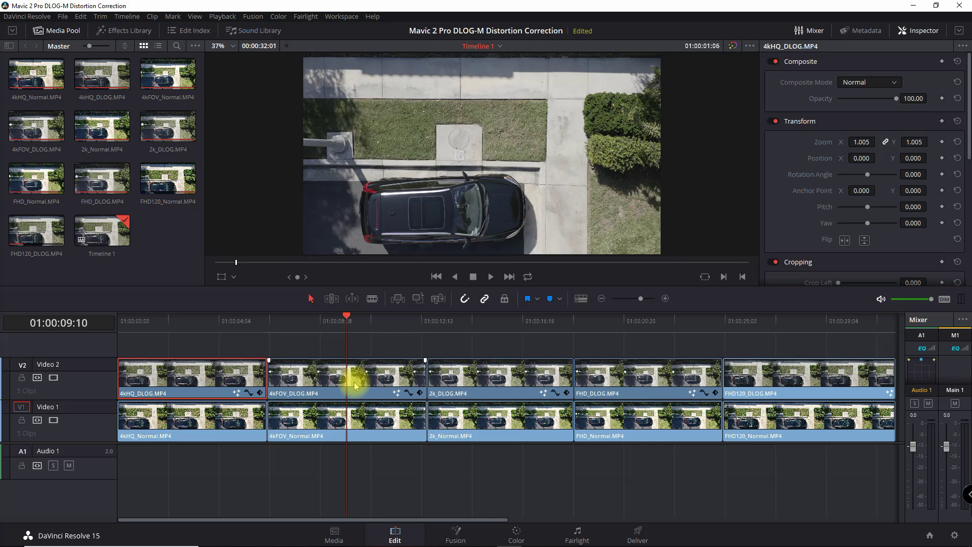
click(368, 374)
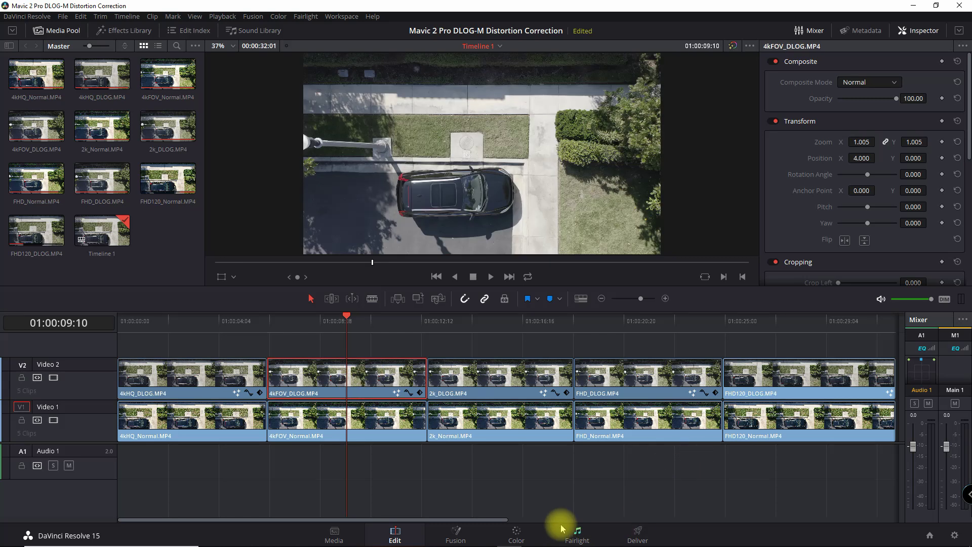
click(456, 532)
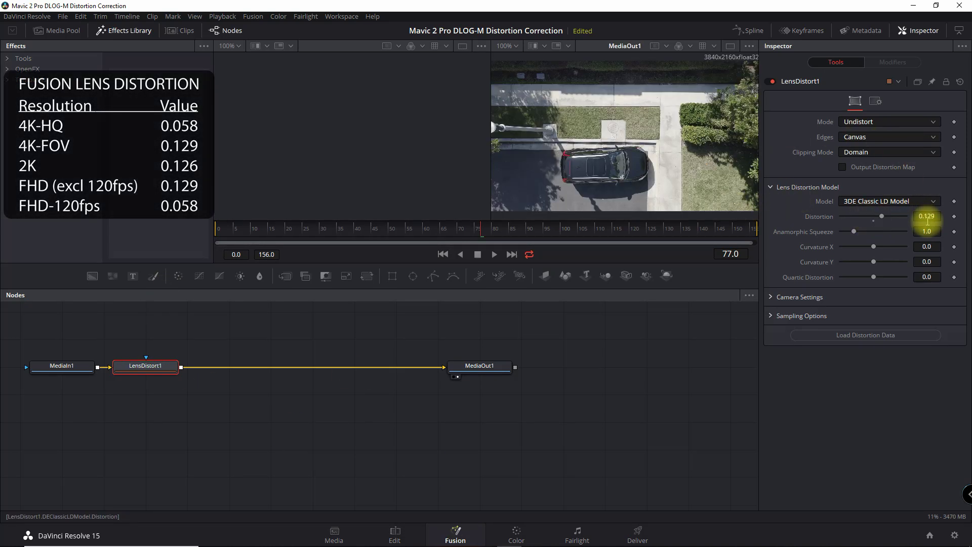
click(396, 533)
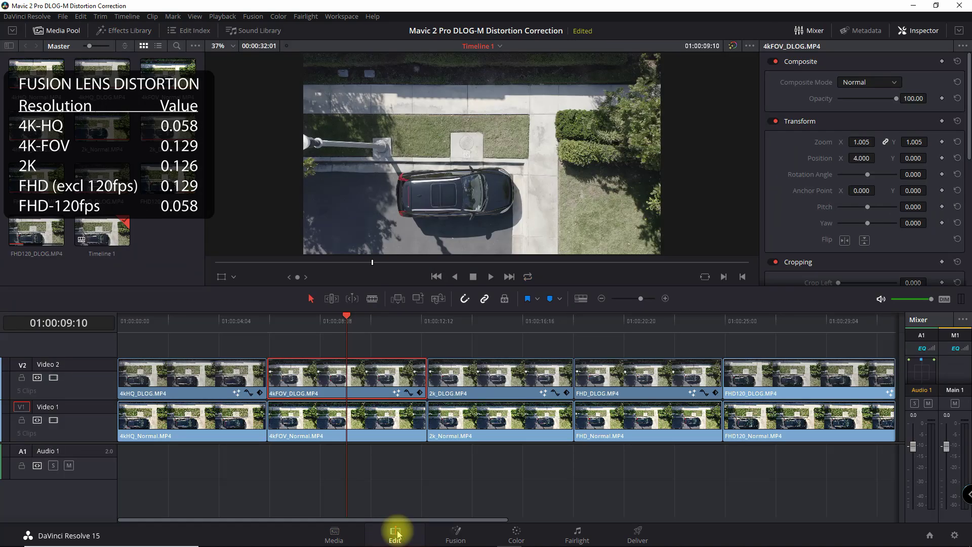
click(496, 372)
Confirm the 2k_DLOG clip's LensDistort1 Distortion is 0.126, then select the FHD_DLOG clip.
click(496, 325)
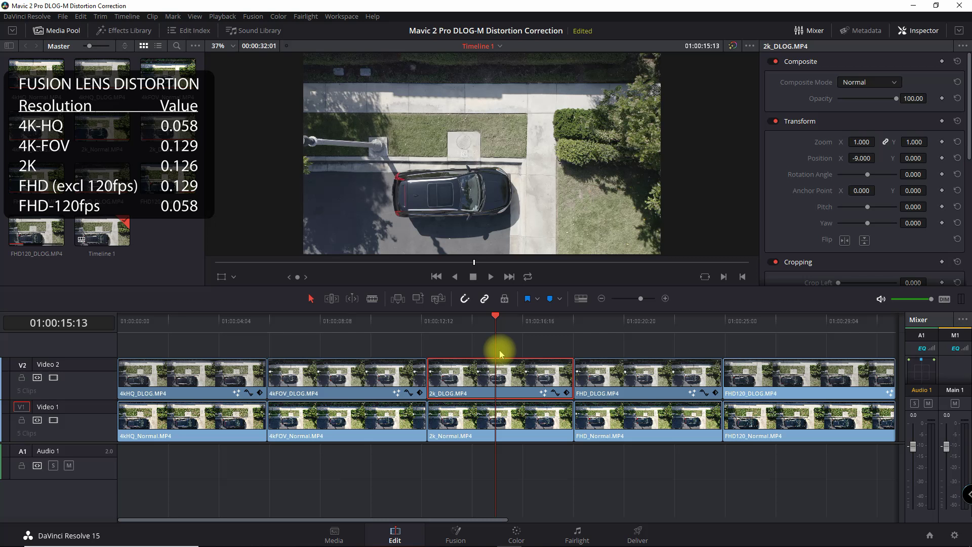
click(456, 533)
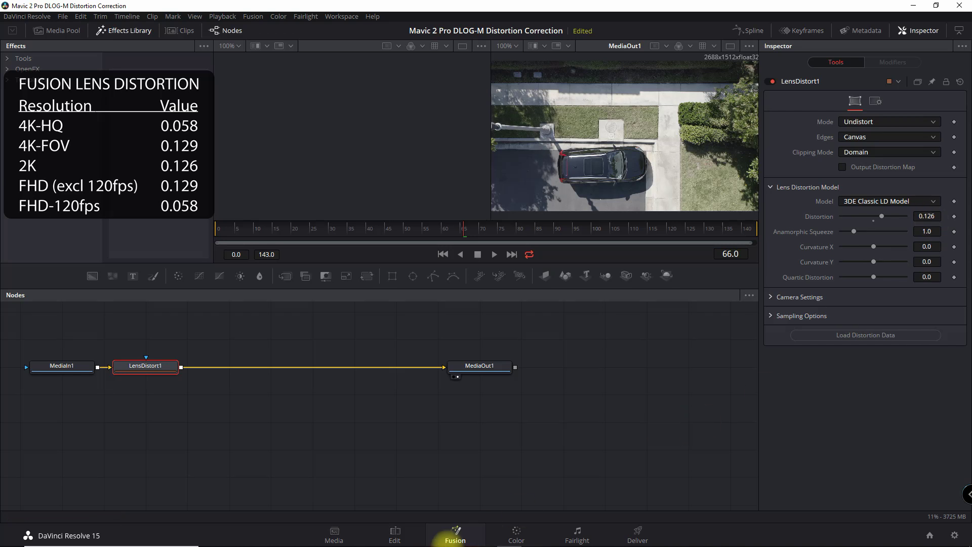
click(395, 533)
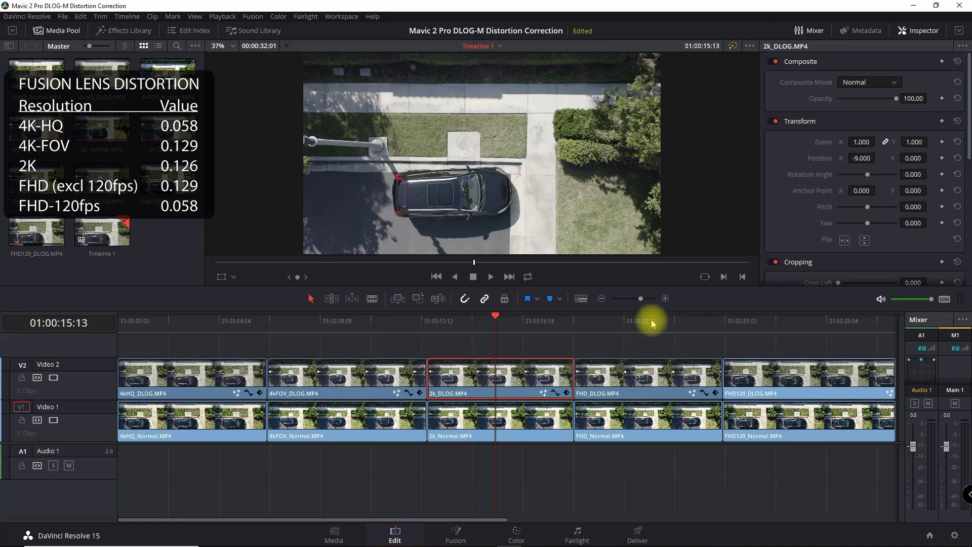
click(657, 383)
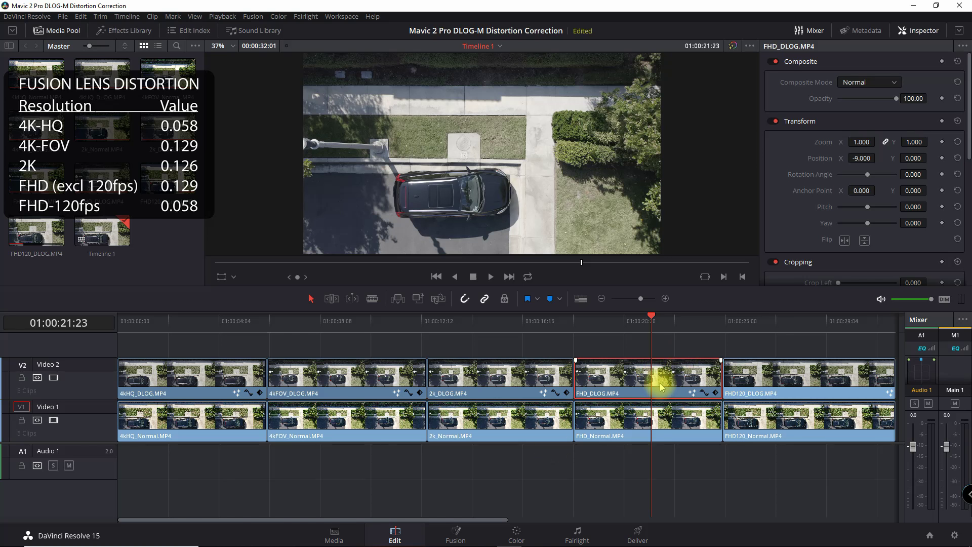
Set the FHD_DLOG clip's LensDistort1 Distortion to 0.129.
click(459, 533)
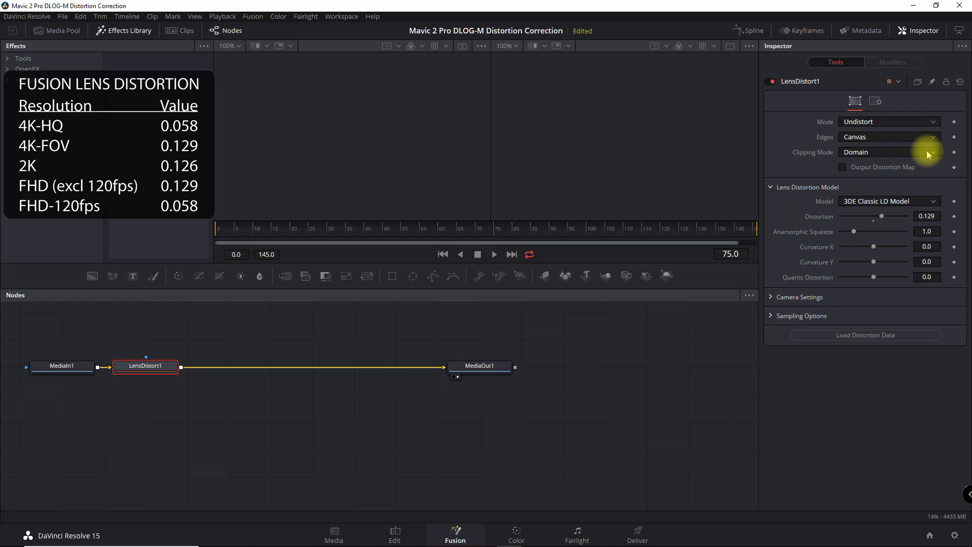
click(927, 216)
text(0.129)
key(Return)
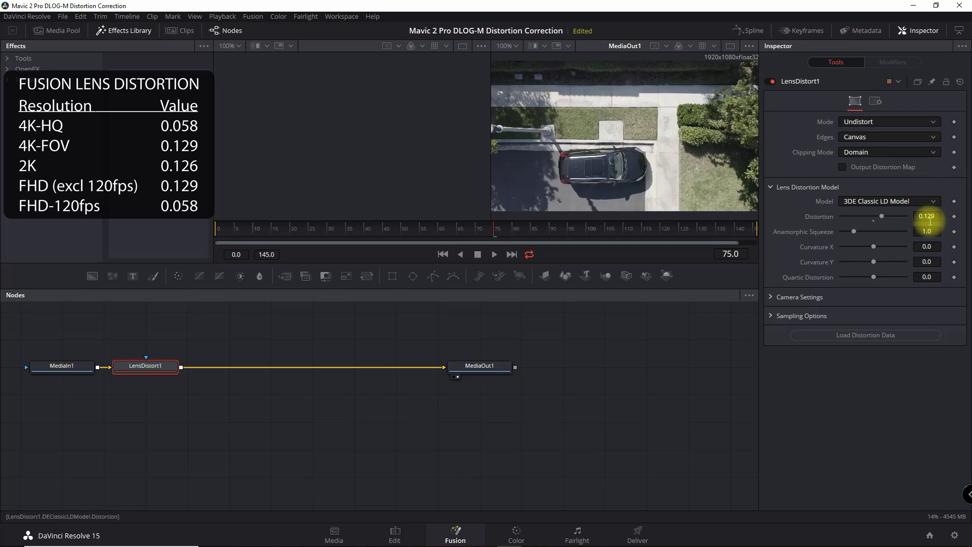
Check that the FHD120_DLOG clip's LensDistort1 Distortion reads 0.058, then return to the Edit page.
click(395, 533)
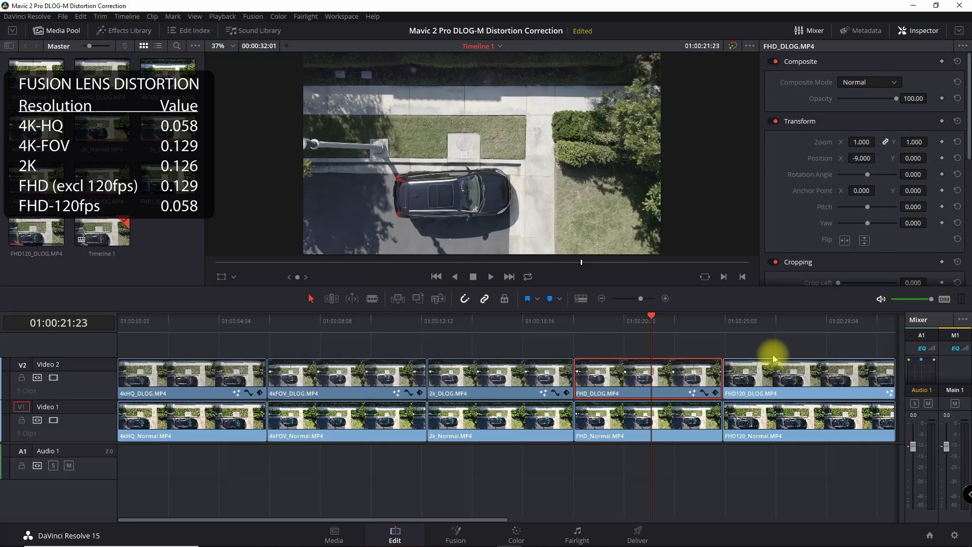
click(794, 322)
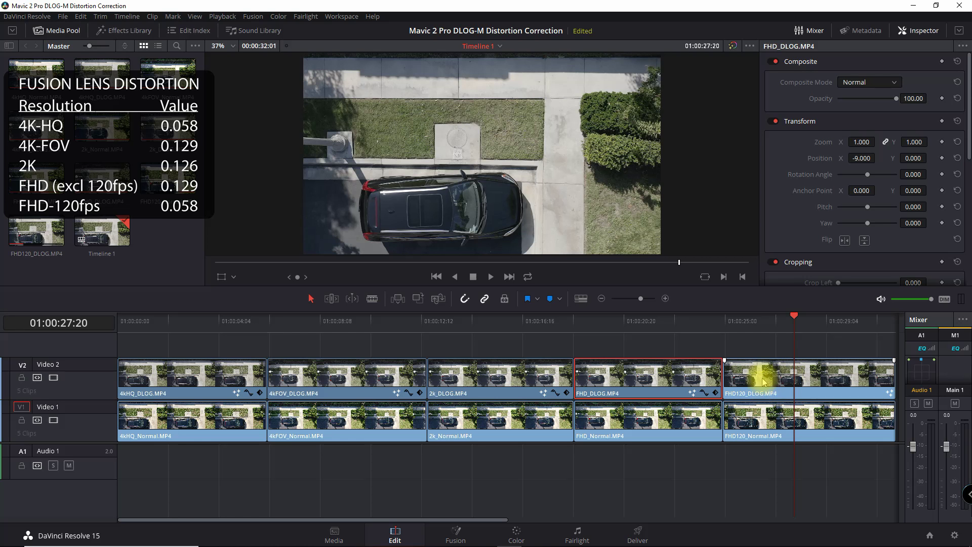
click(765, 380)
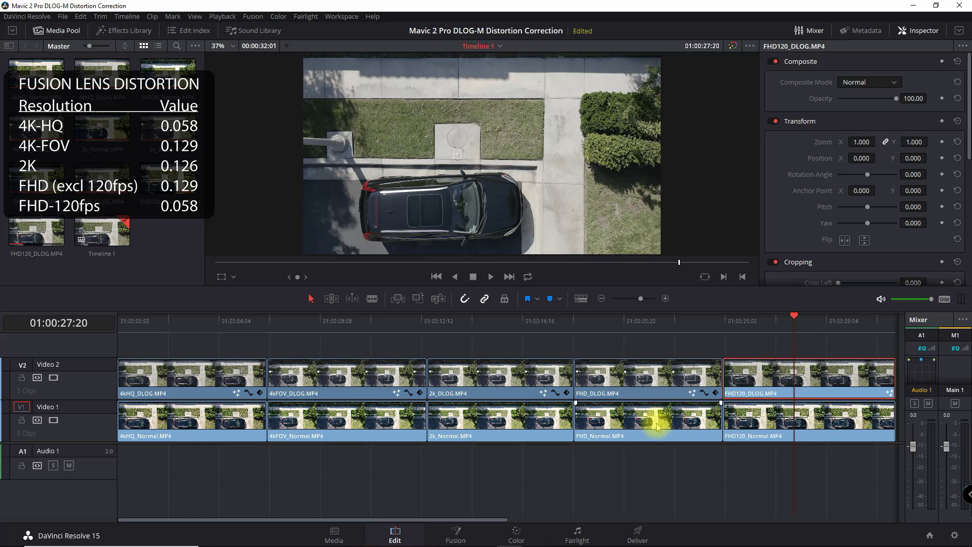
click(462, 536)
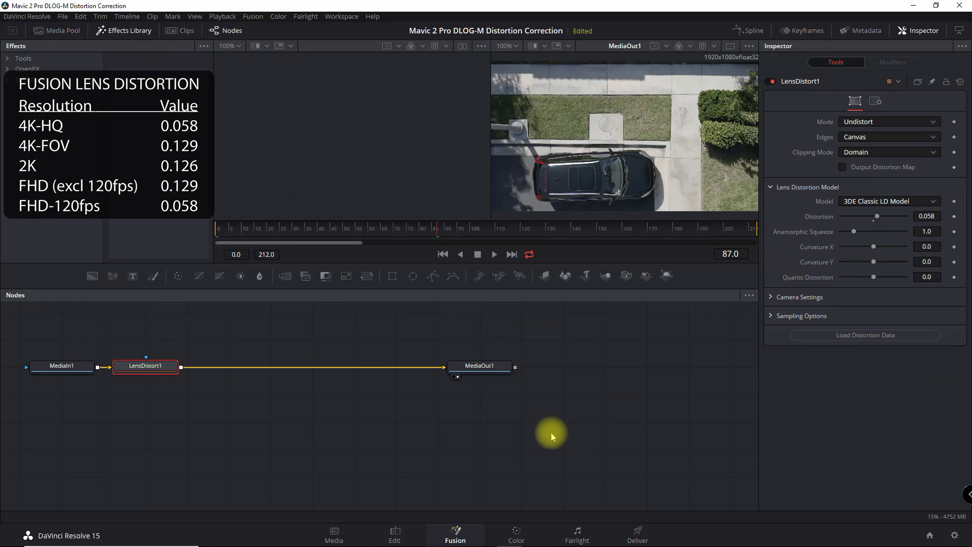
click(394, 536)
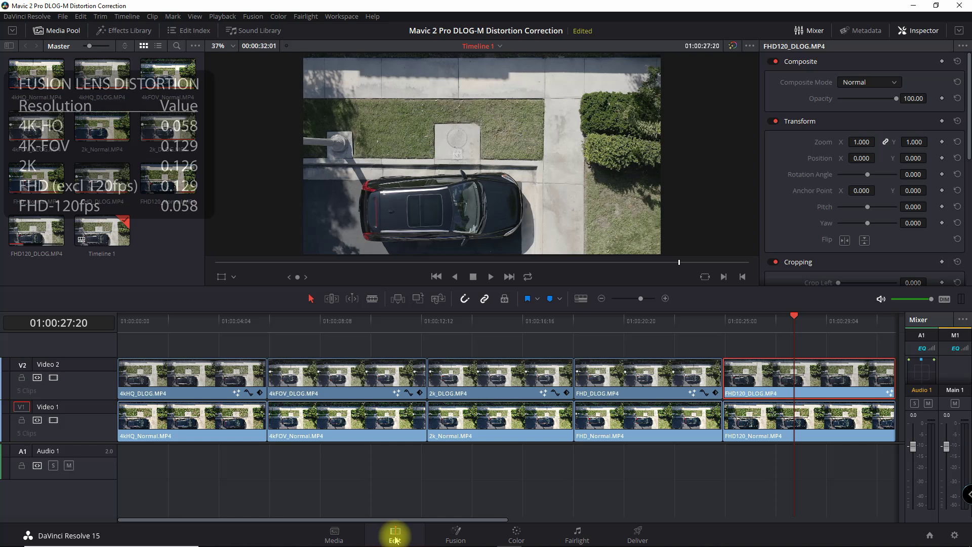